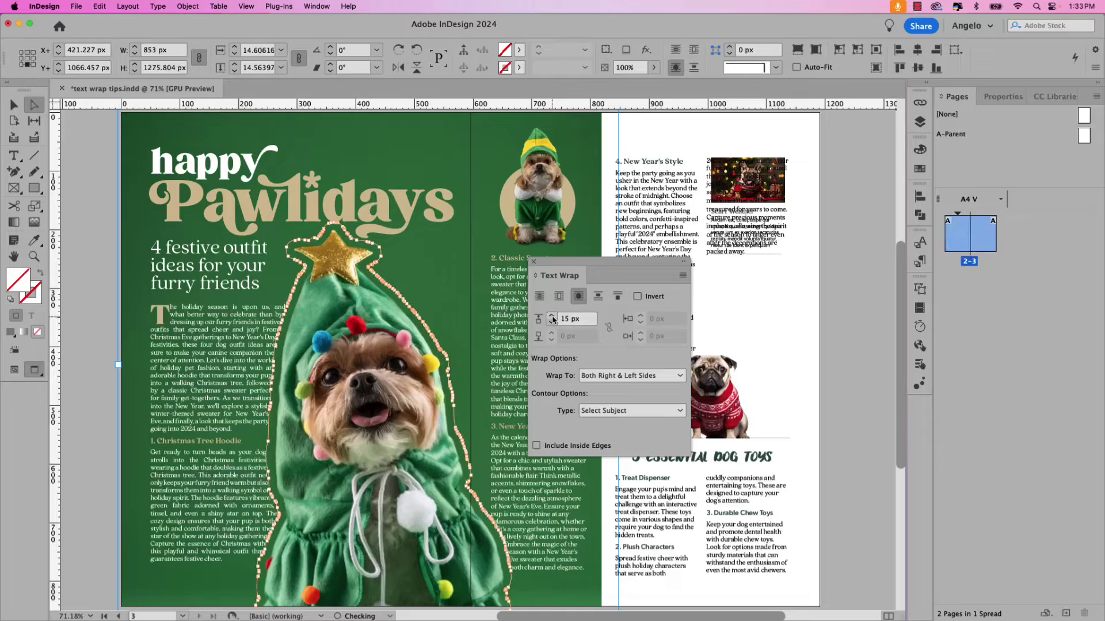
Step: Increase the text wrap offset around the dog in three steps
click(553, 318)
click(552, 318)
click(552, 318)
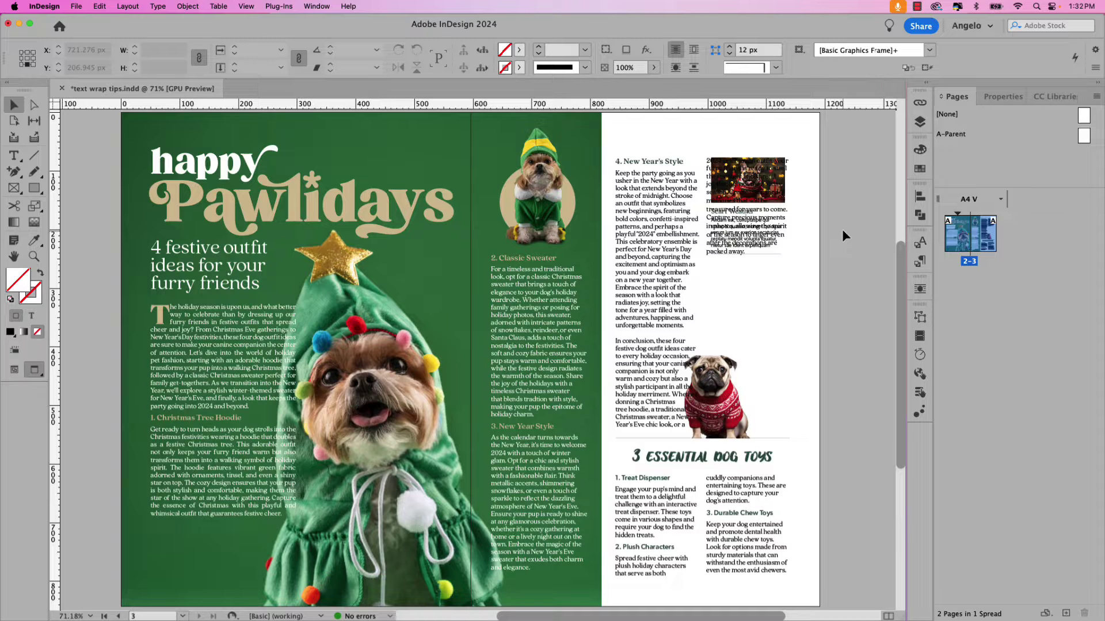
Step: Show the Text Wrap panel beside the spread and select the large dog photo
click(317, 6)
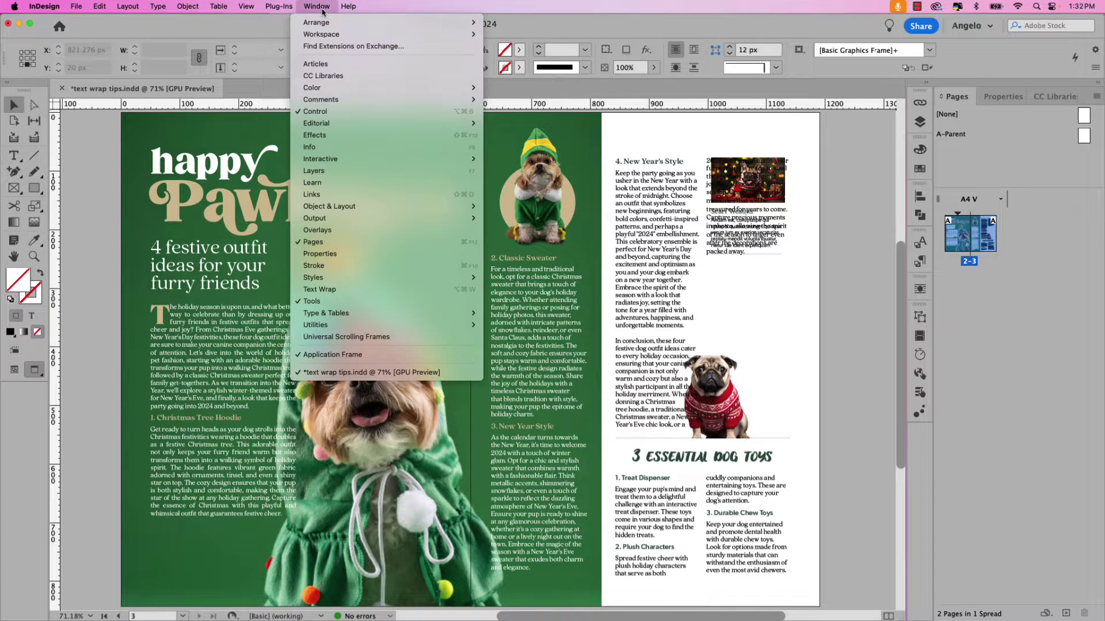
click(353, 292)
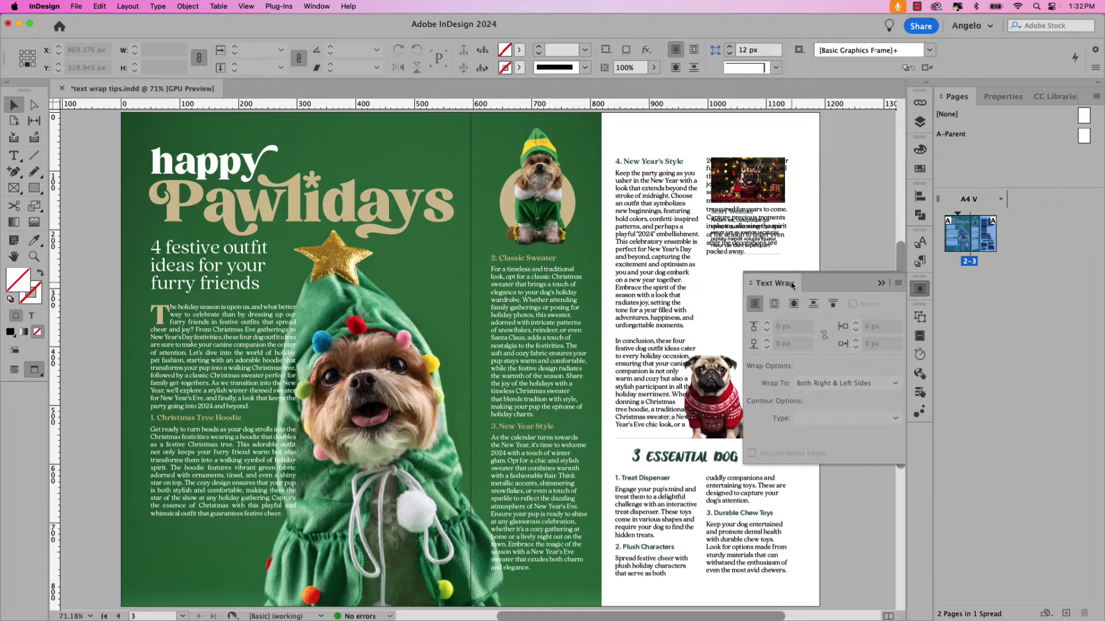
drag(792, 284, 578, 276)
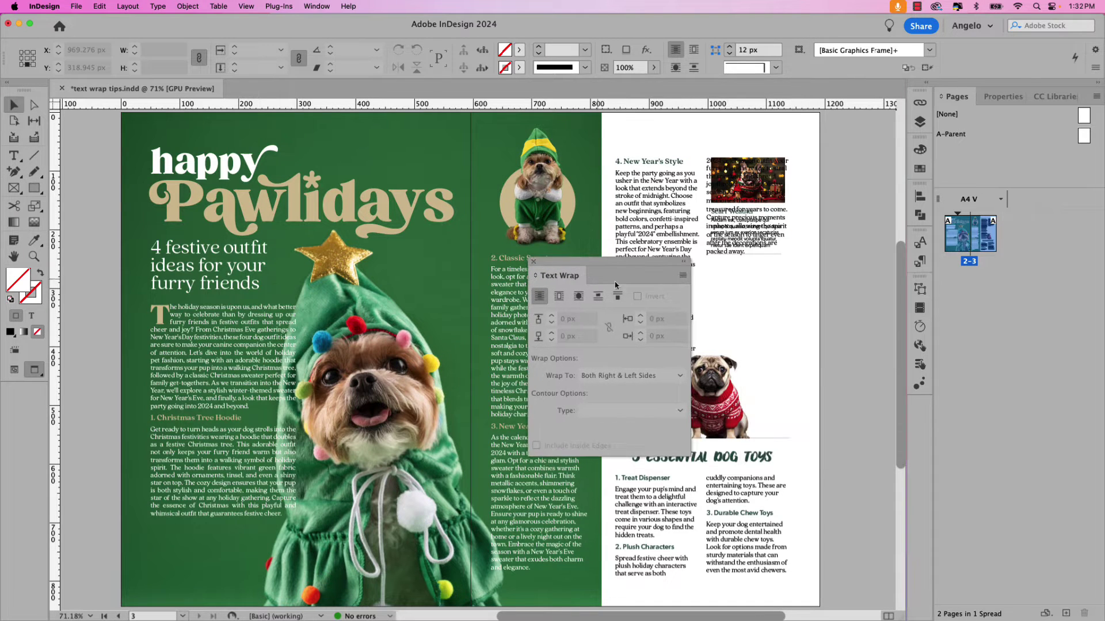
click(449, 320)
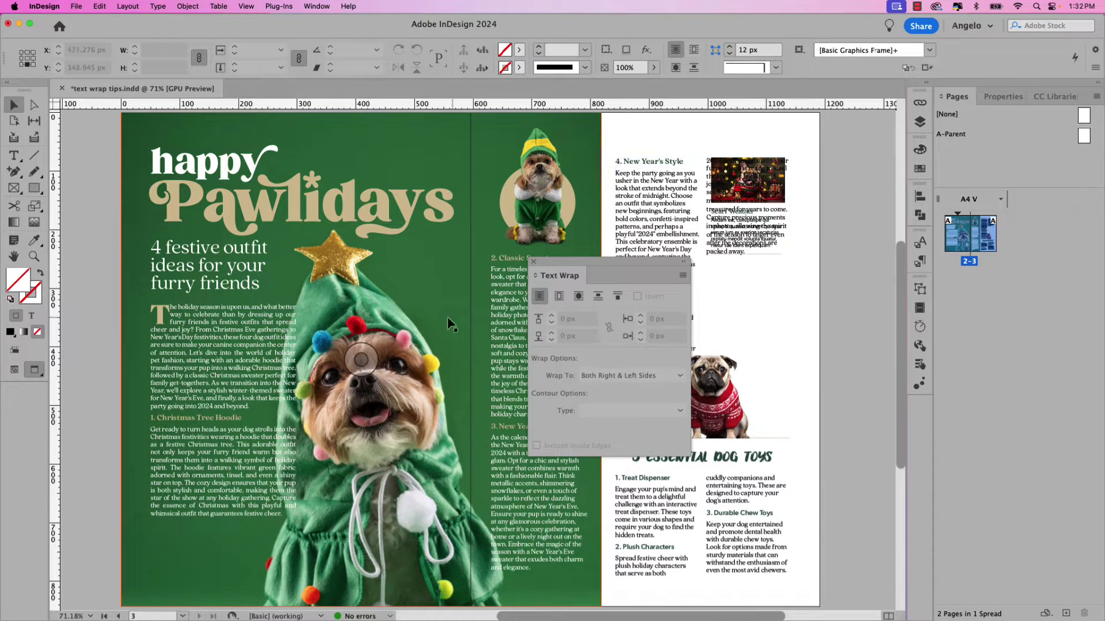
click(411, 323)
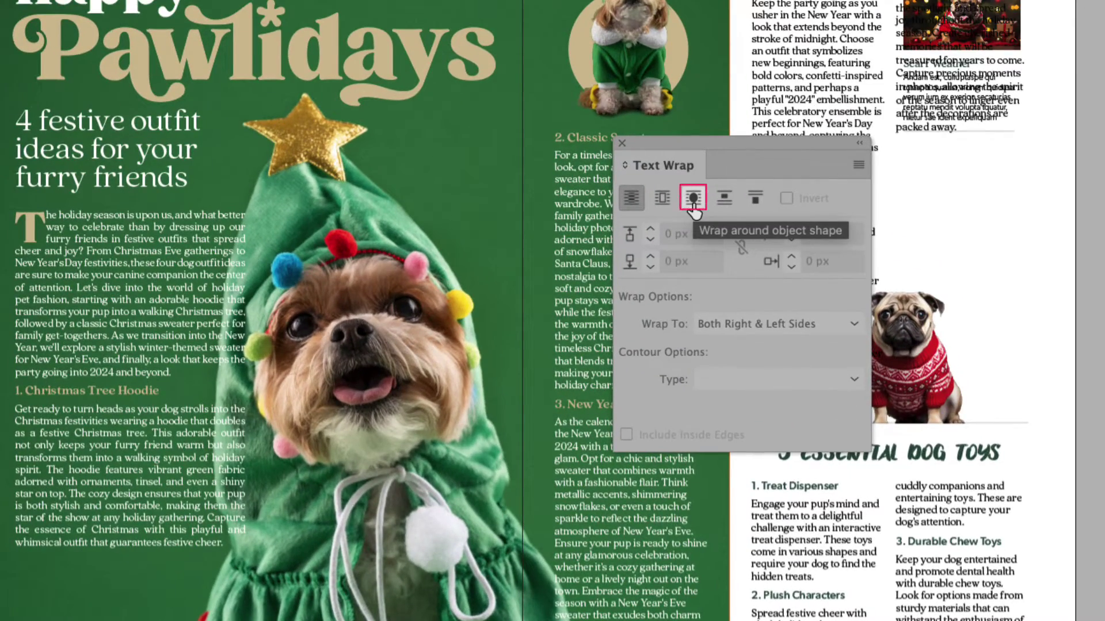
Step: Wrap text around the dog's shape using a Select Subject contour
click(693, 201)
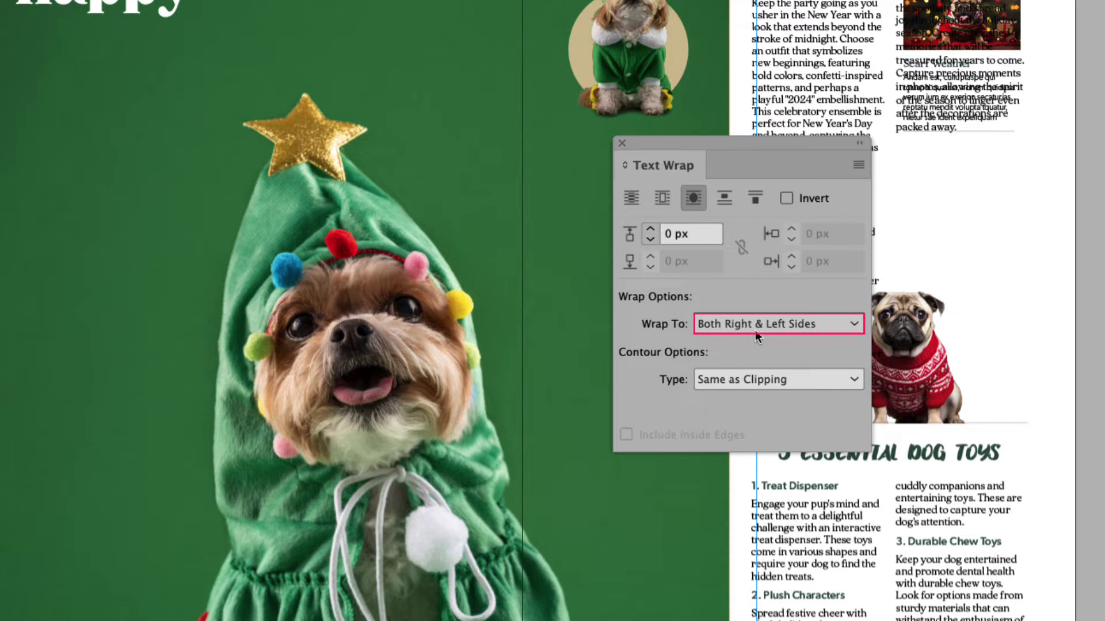
click(793, 378)
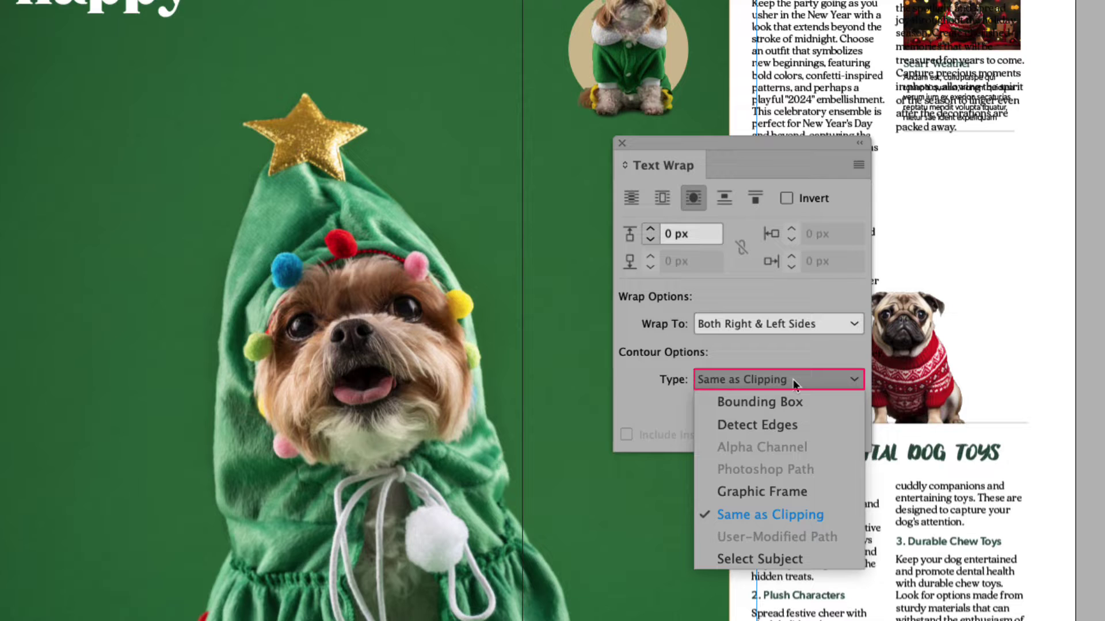
click(799, 558)
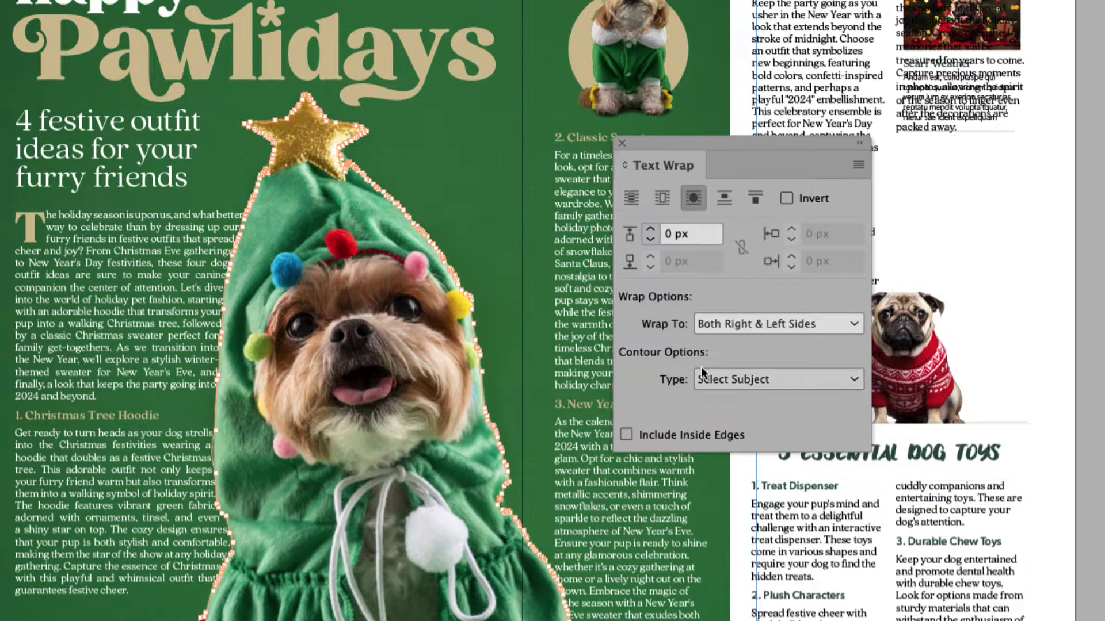
Step: Raise the wrap offset around the dog to 20 px
click(650, 229)
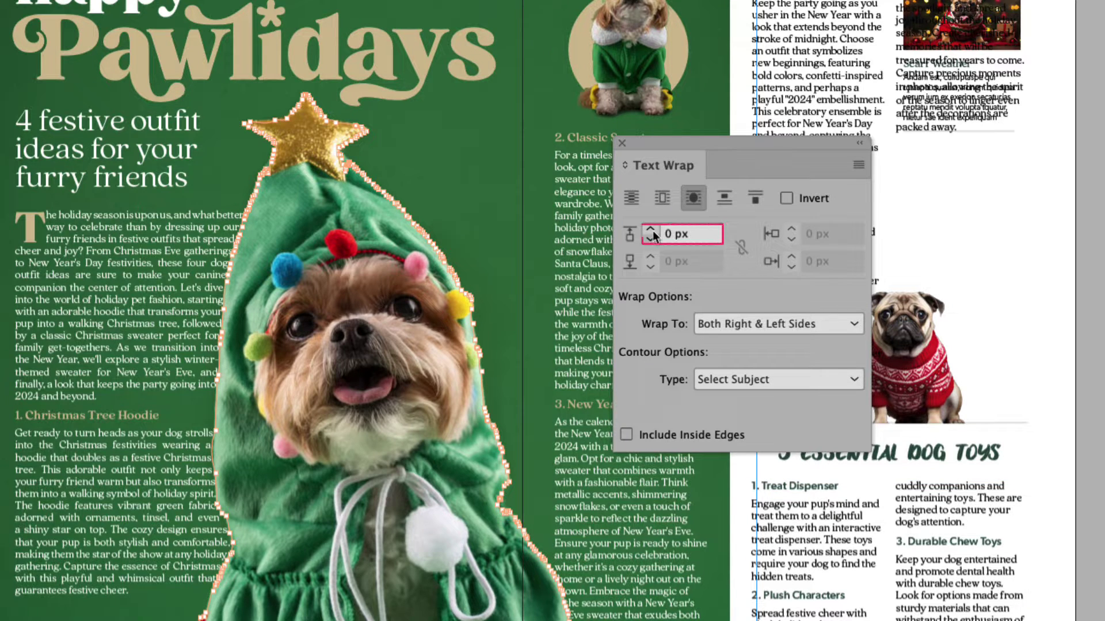
click(651, 230)
click(651, 229)
click(651, 229)
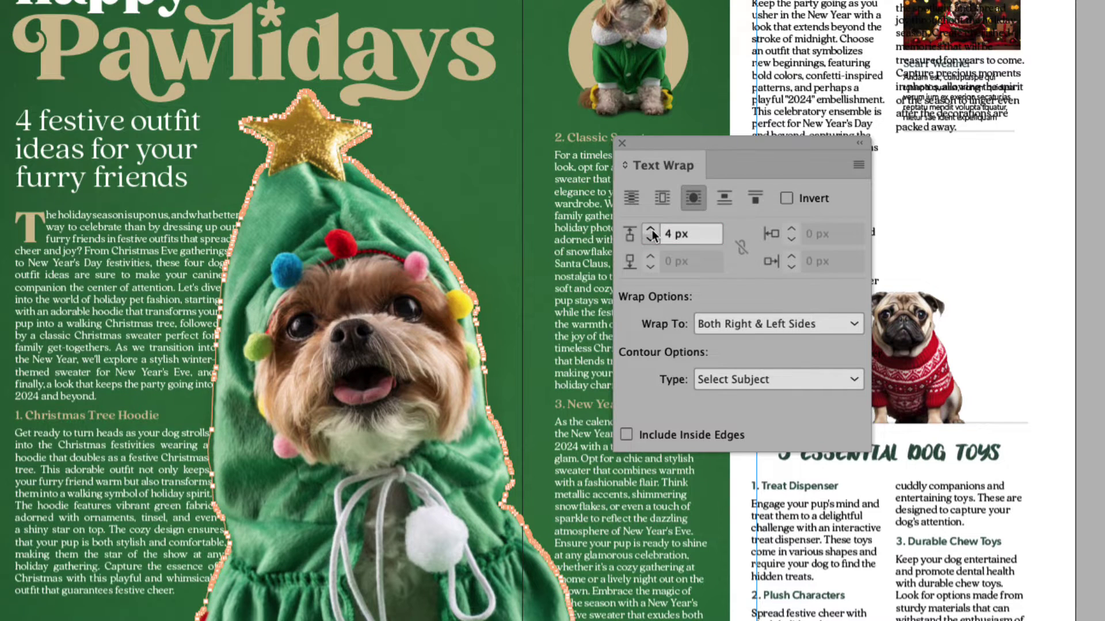
click(650, 230)
click(650, 230)
click(651, 229)
click(651, 229)
click(651, 230)
click(650, 229)
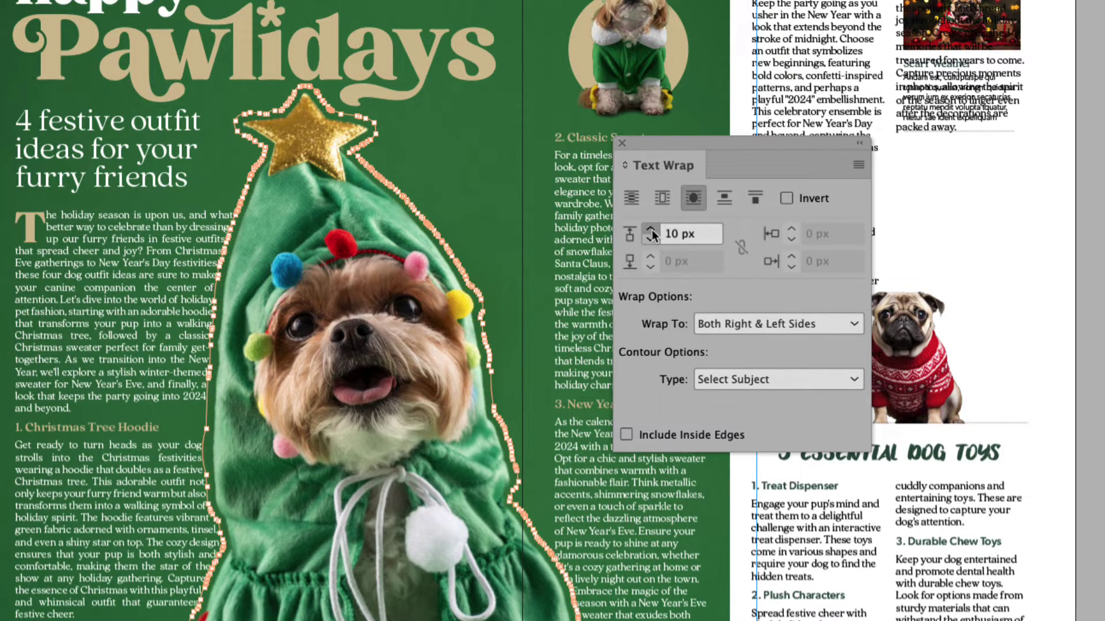
click(650, 230)
click(651, 229)
click(651, 230)
click(651, 229)
click(651, 230)
click(650, 230)
click(651, 230)
click(651, 230)
click(651, 230)
click(651, 230)
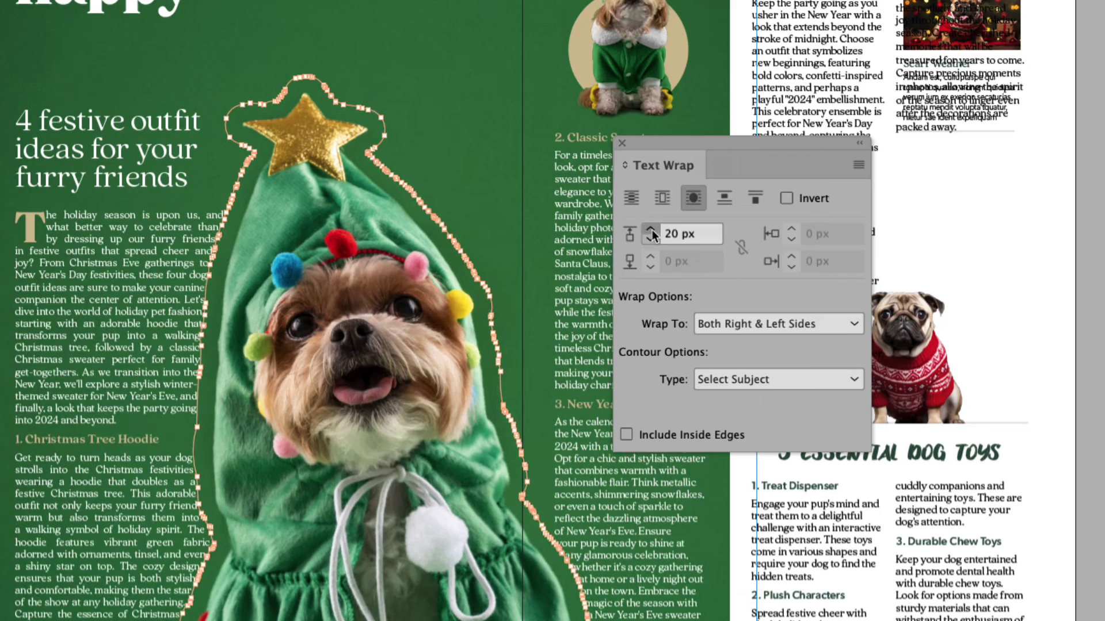
click(651, 230)
click(650, 238)
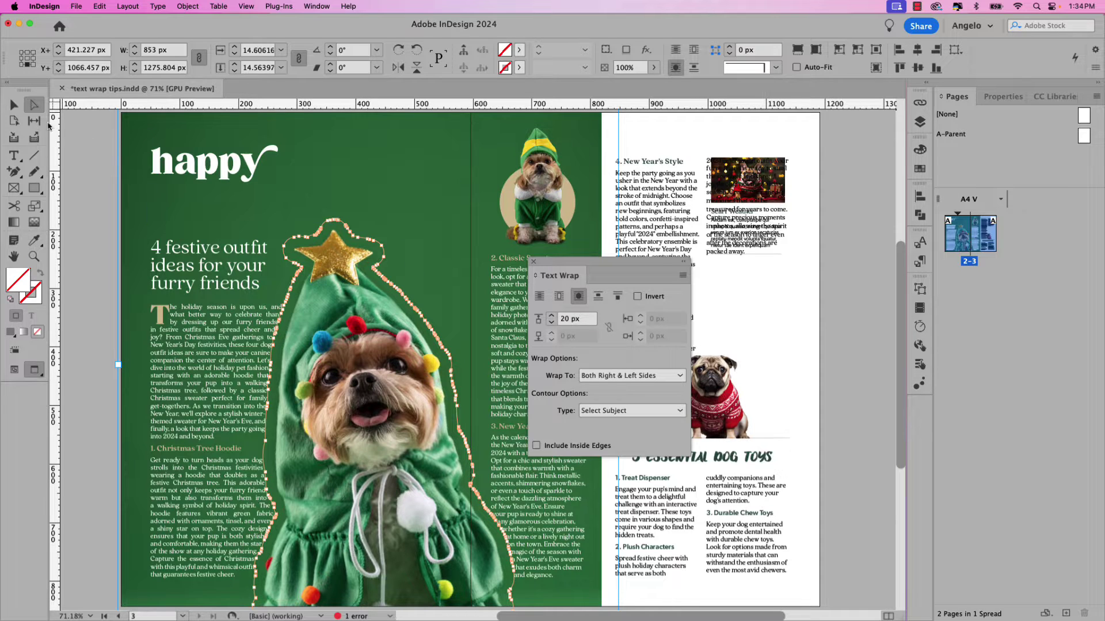
Step: Turn on Ignore Text Wrap in the Pawlidays headline frame's Text Frame Options
click(13, 106)
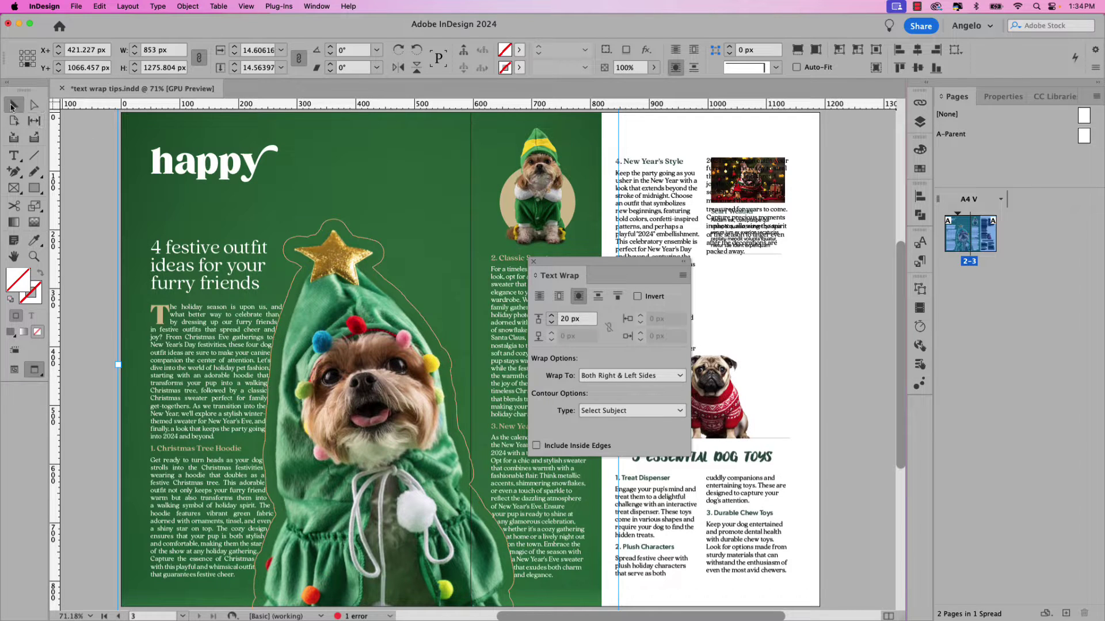
click(224, 215)
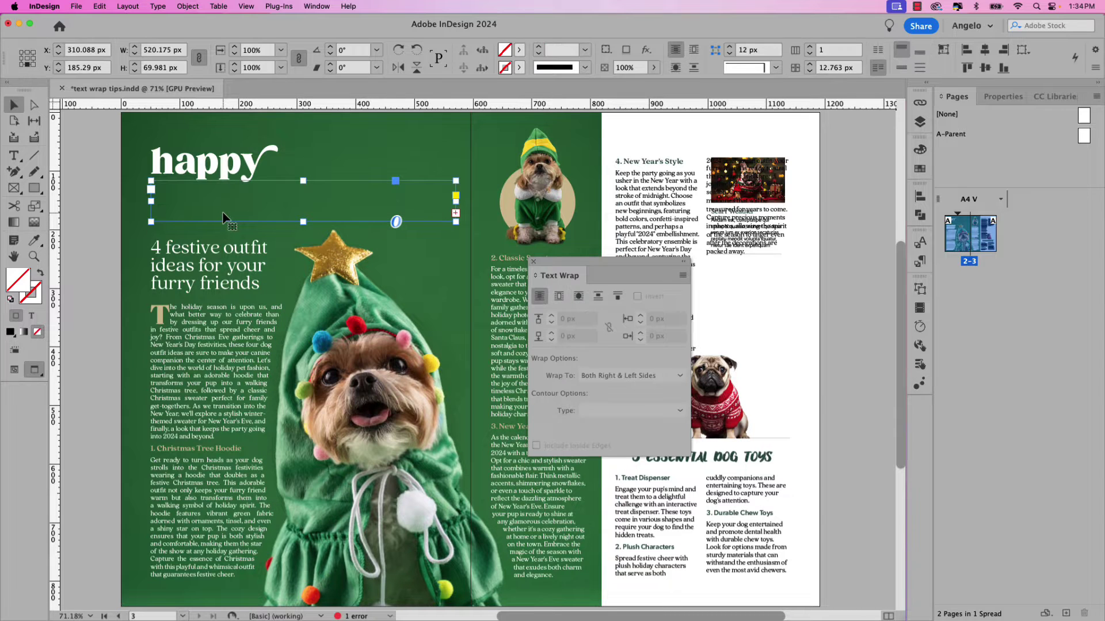
key(alt)
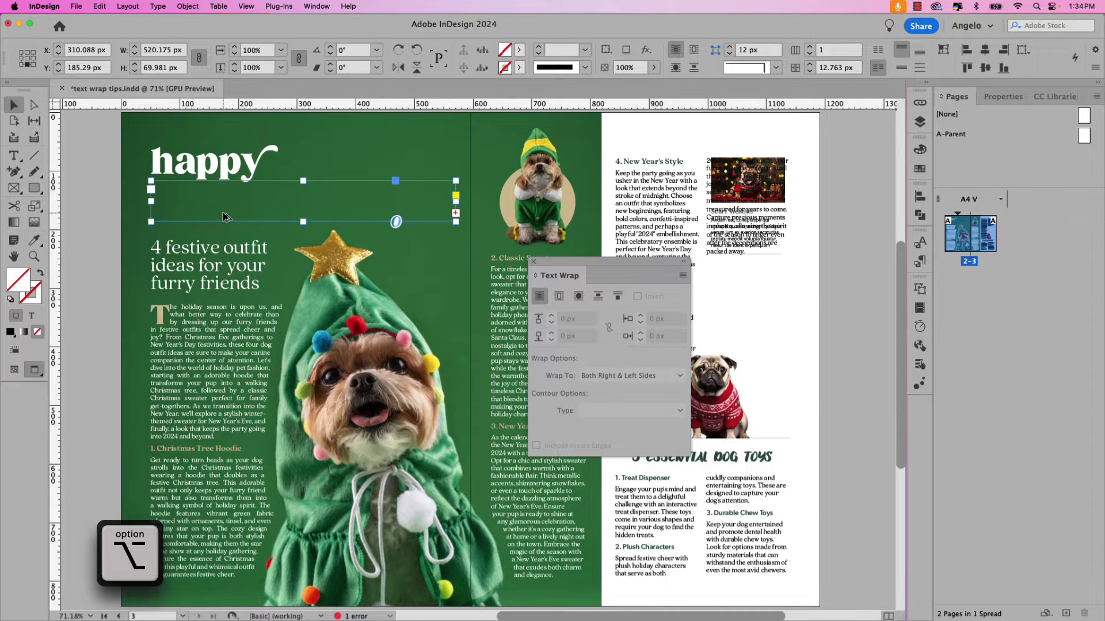
alt+double_click(225, 216)
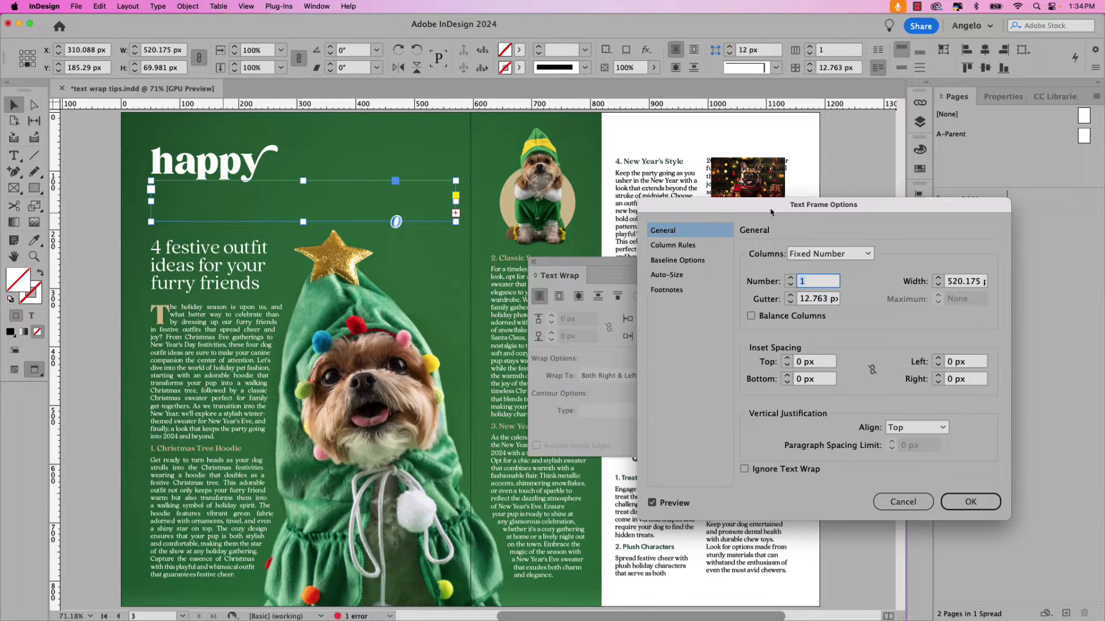
drag(771, 212, 567, 192)
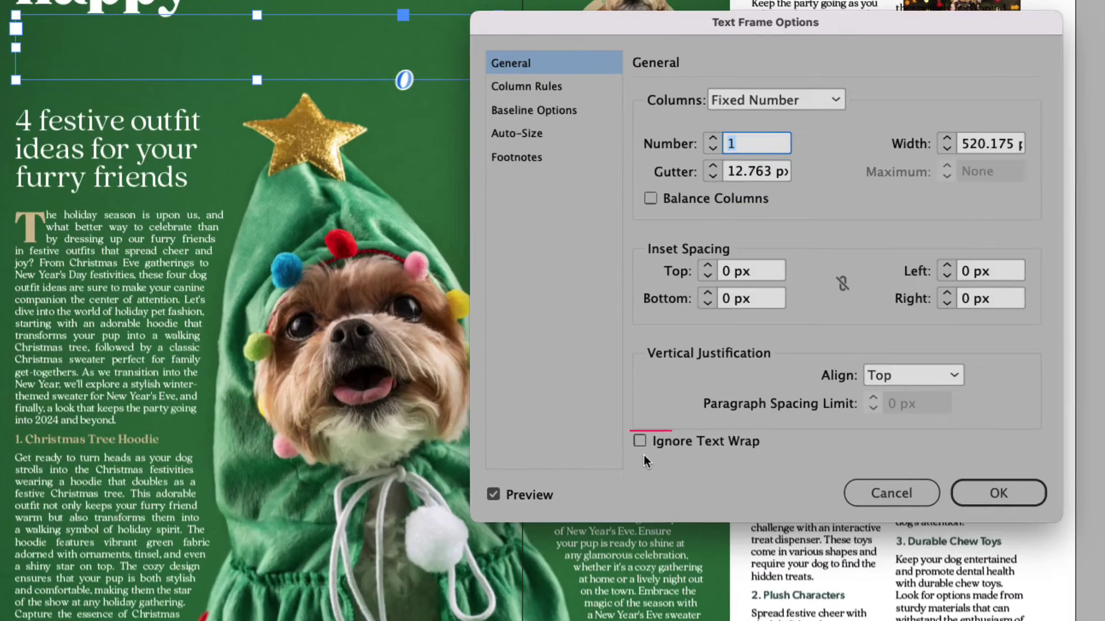
click(639, 441)
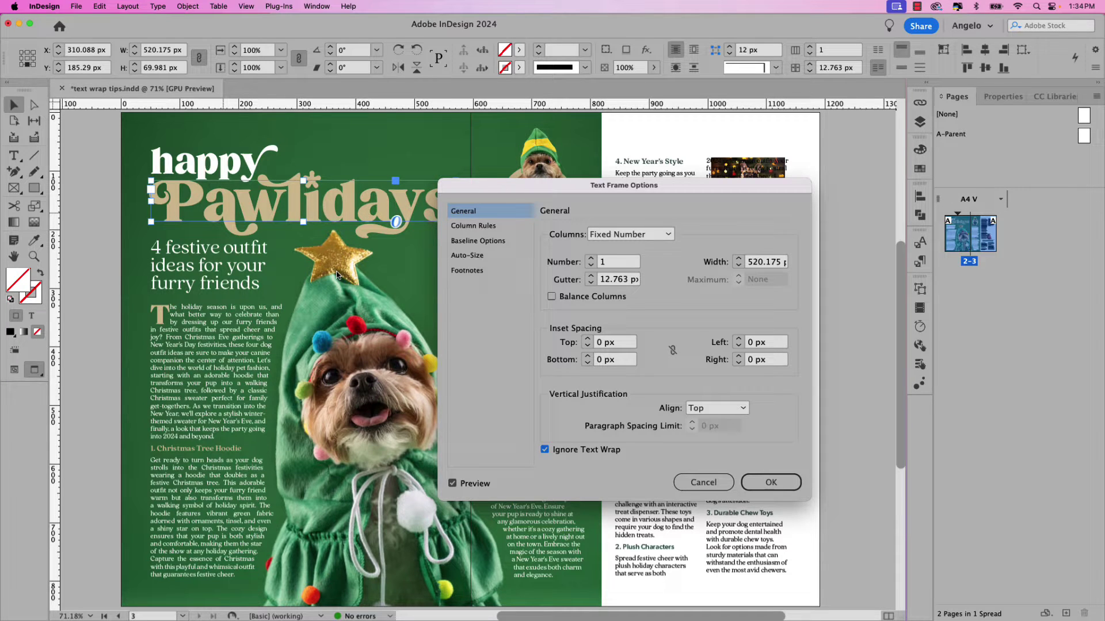
click(771, 482)
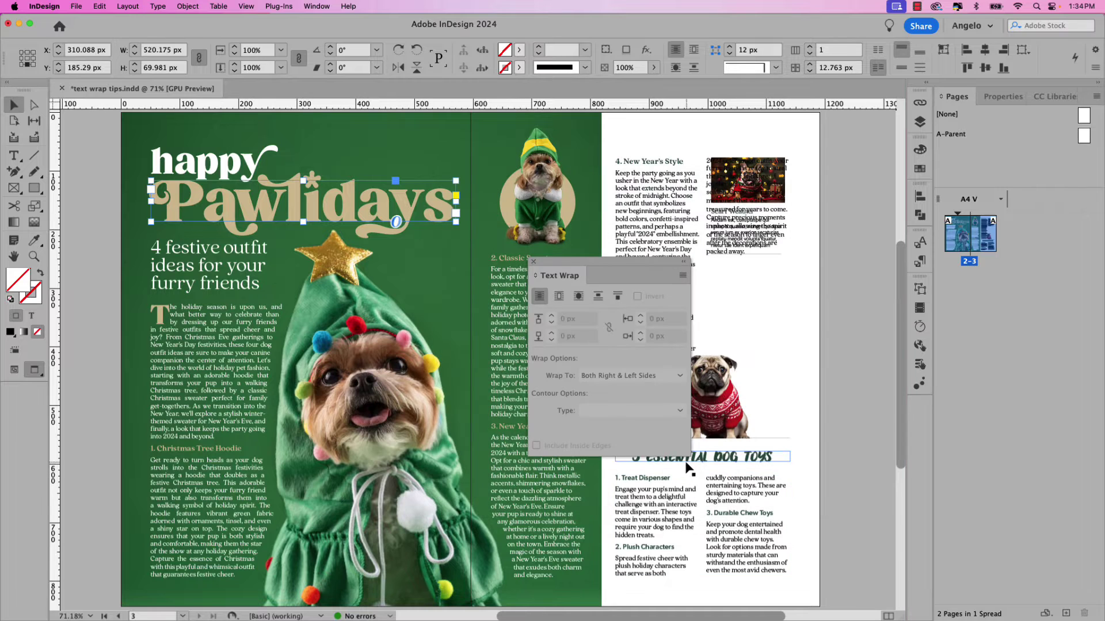
Step: Set the '4 festive outfit ideas' subheading frame to ignore text wrap
click(237, 286)
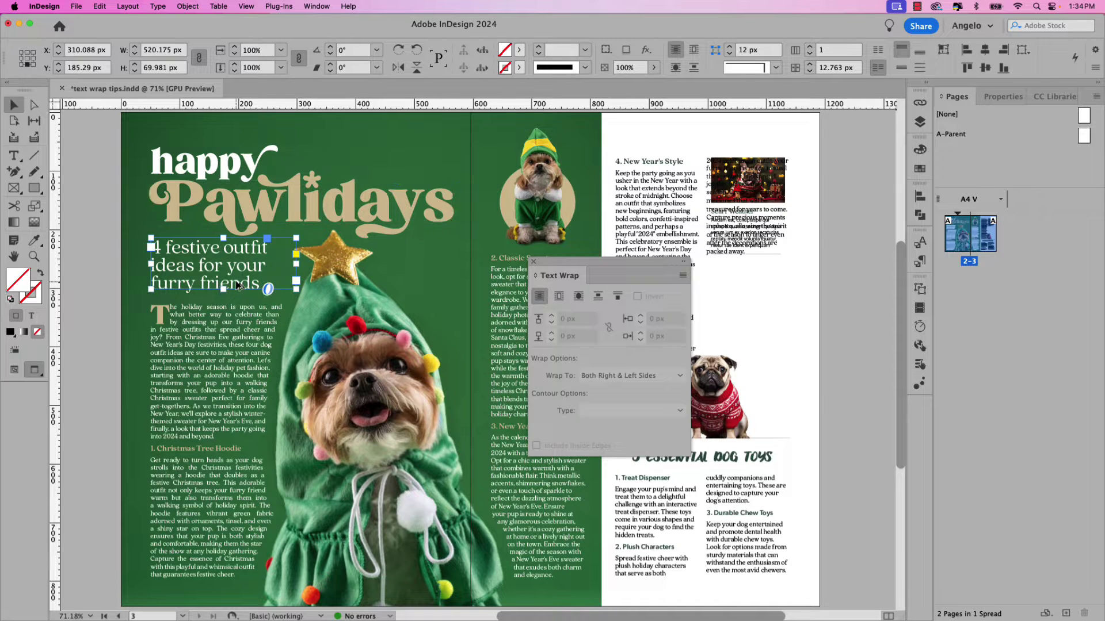
key(super+b)
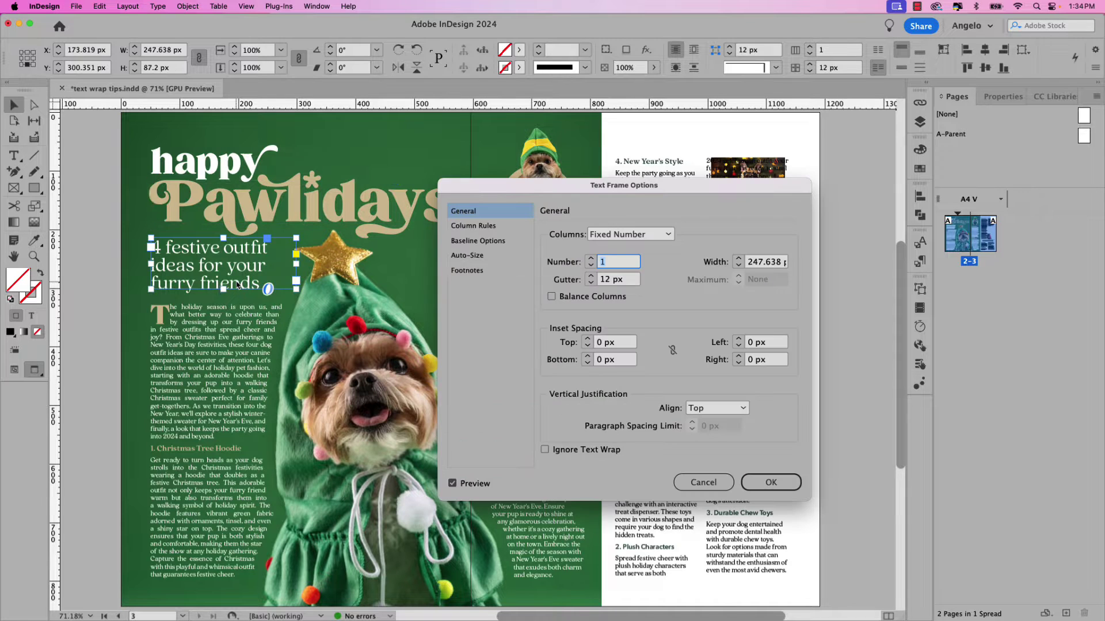
click(545, 450)
click(761, 488)
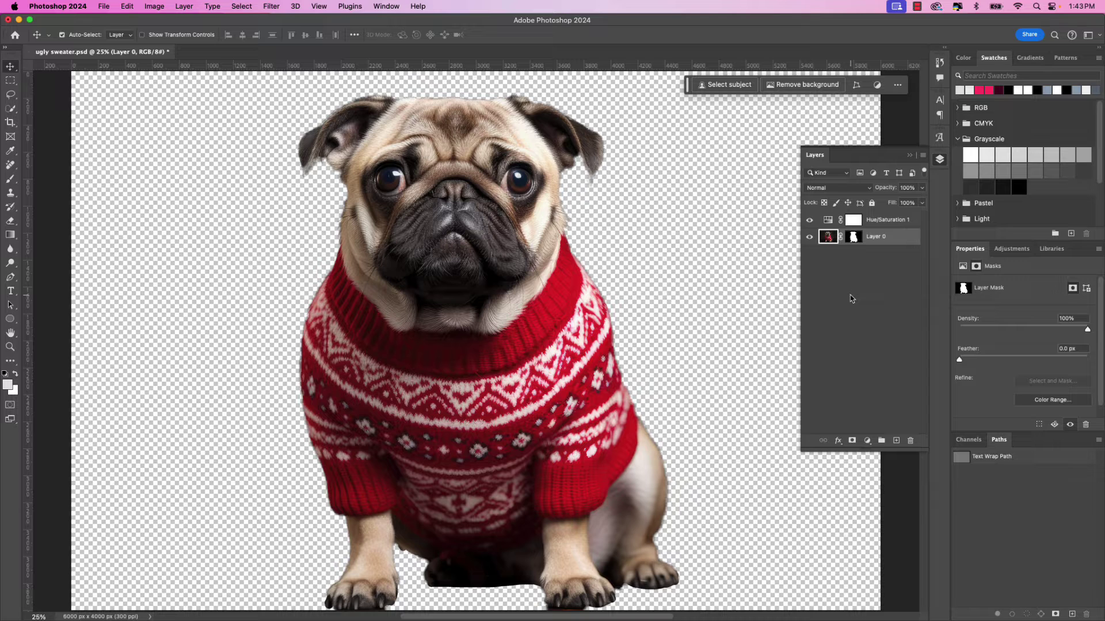
Step: Toggle the pug's layer mask, load it as a selection, and float the Paths panel
shift+click(854, 239)
shift+click(853, 240)
key(super)
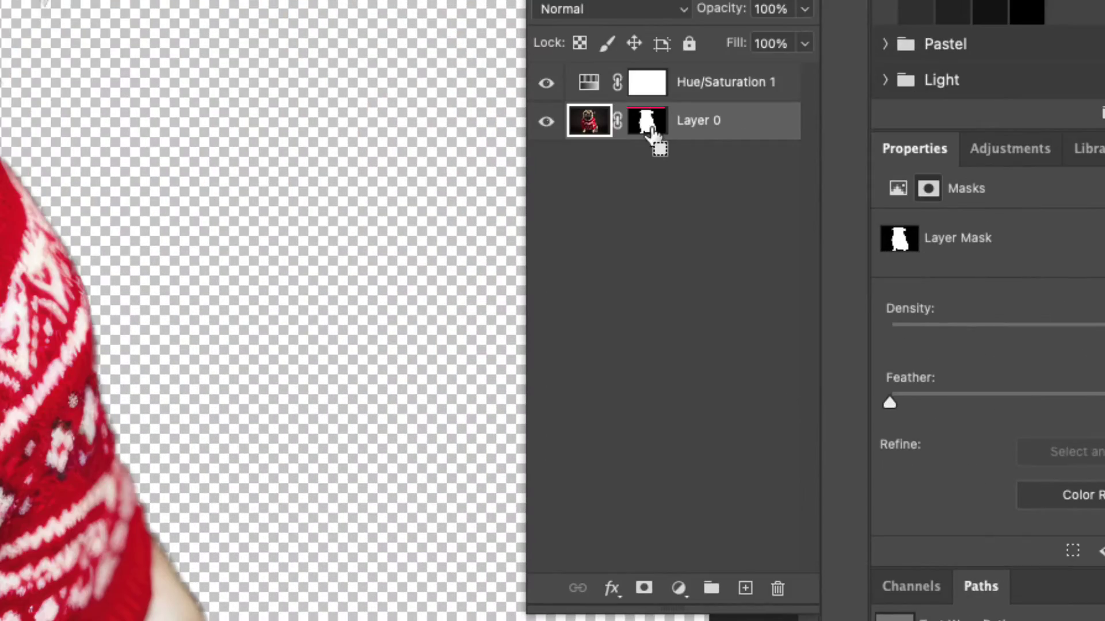
super+click(649, 128)
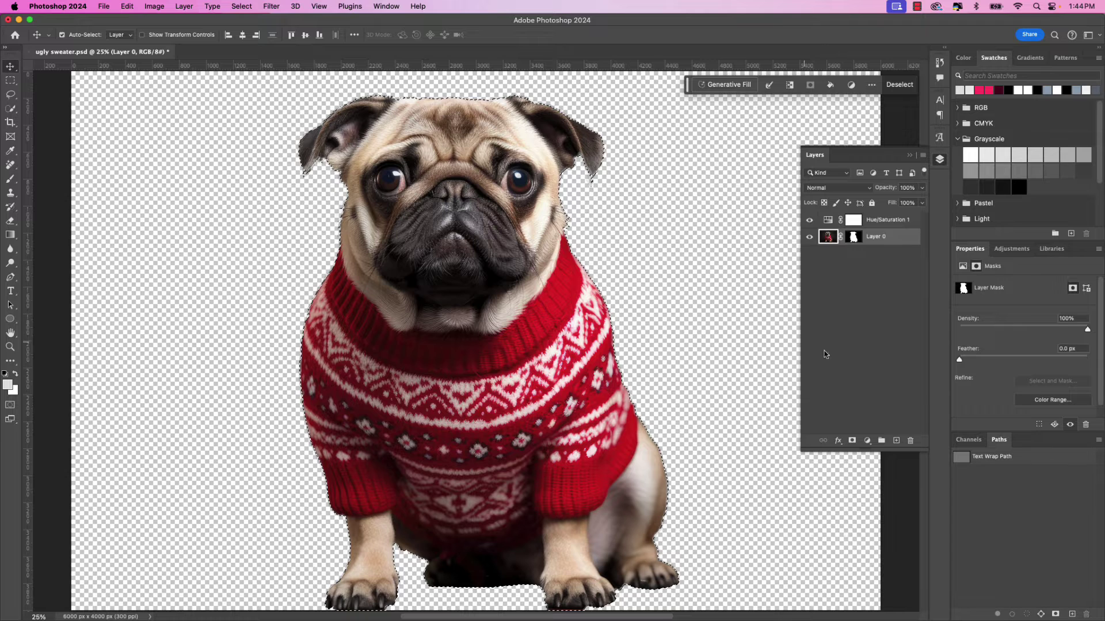
drag(999, 440, 625, 179)
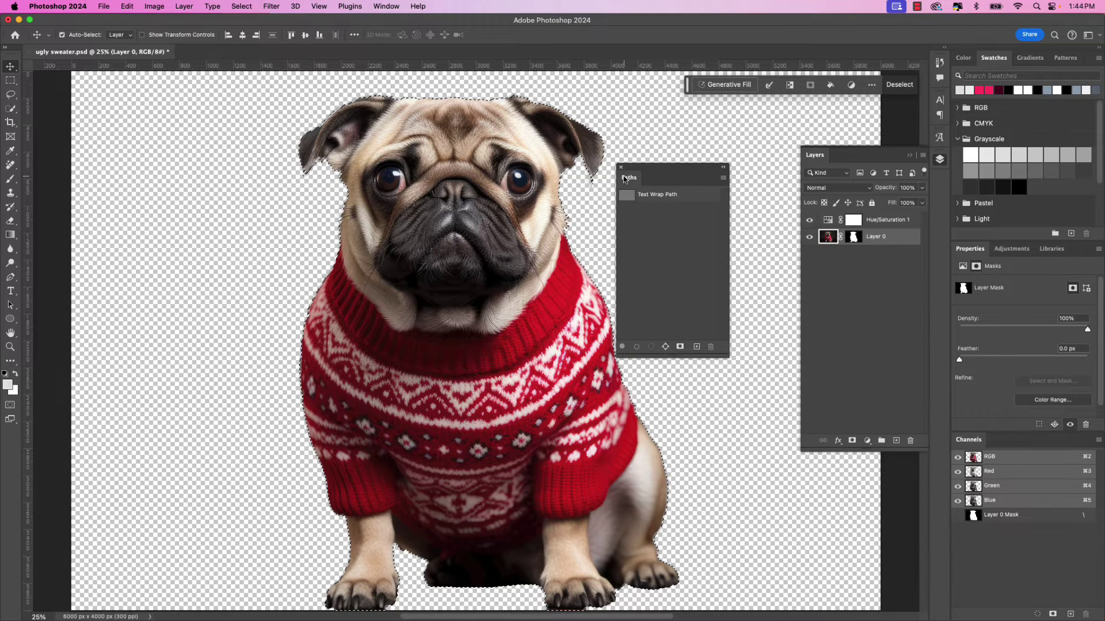
click(392, 6)
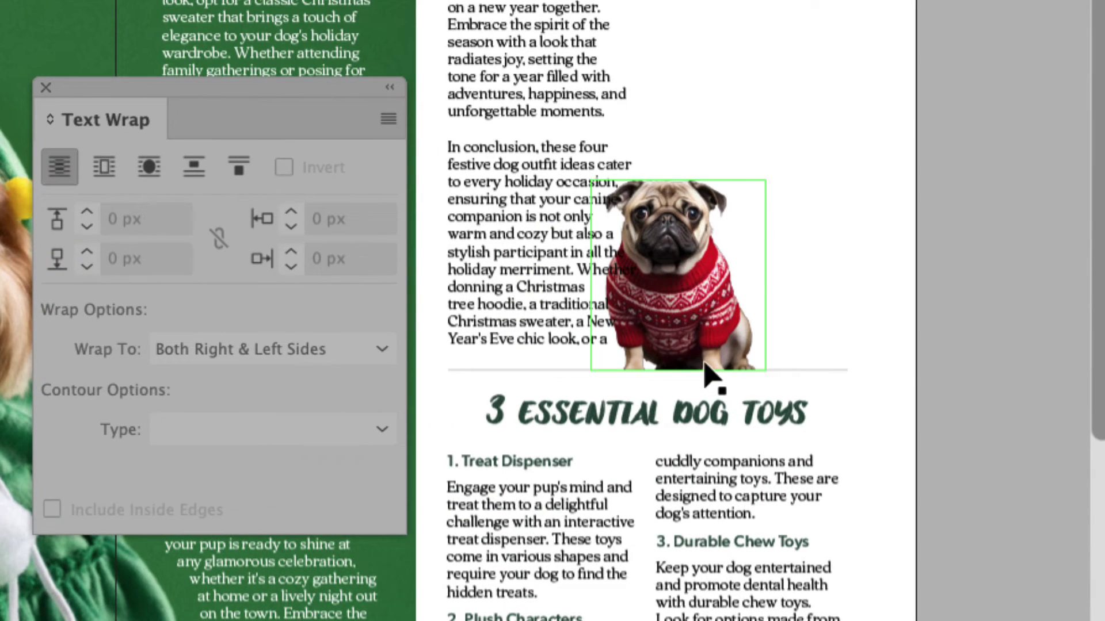
Step: Wrap text around the pug using Photoshop Path contour 'Text Wrap Path' at 10 px offset
click(706, 366)
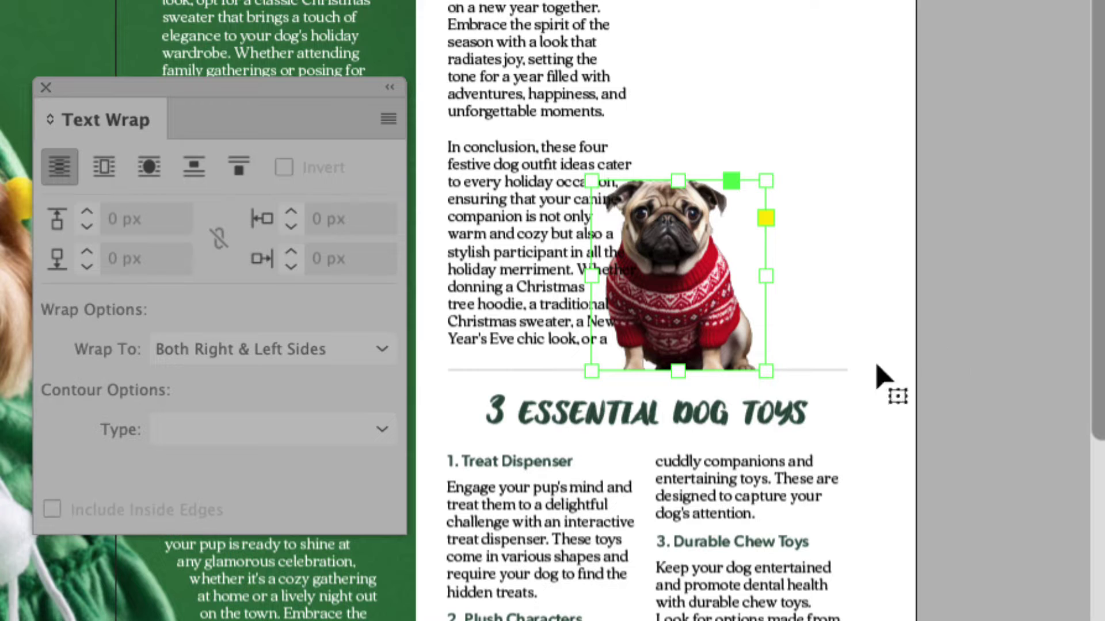
click(149, 168)
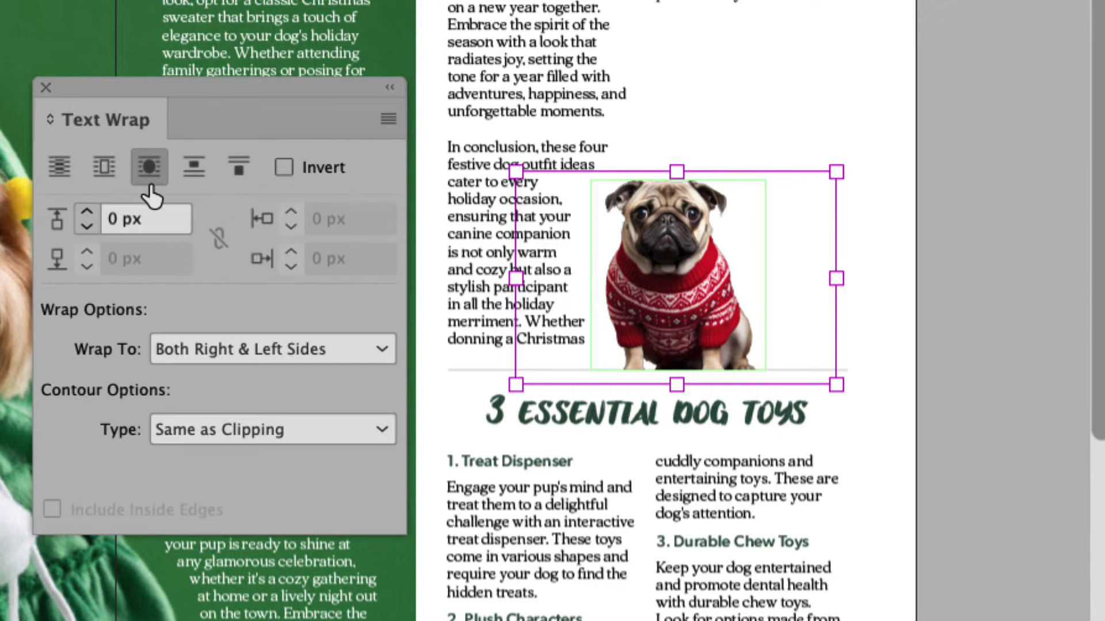
click(261, 430)
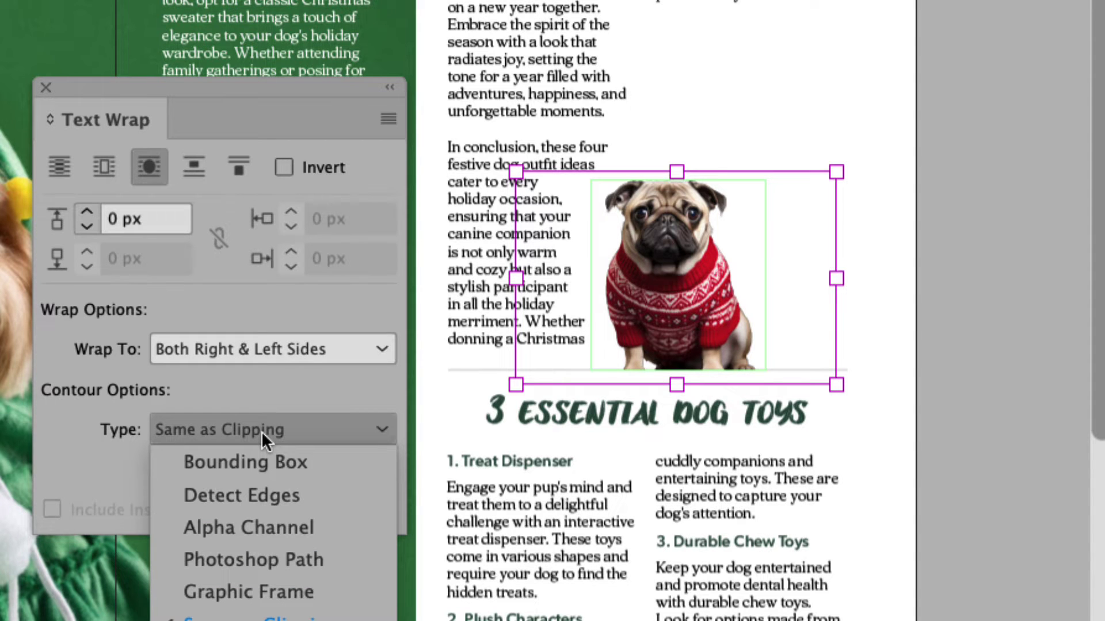
click(350, 564)
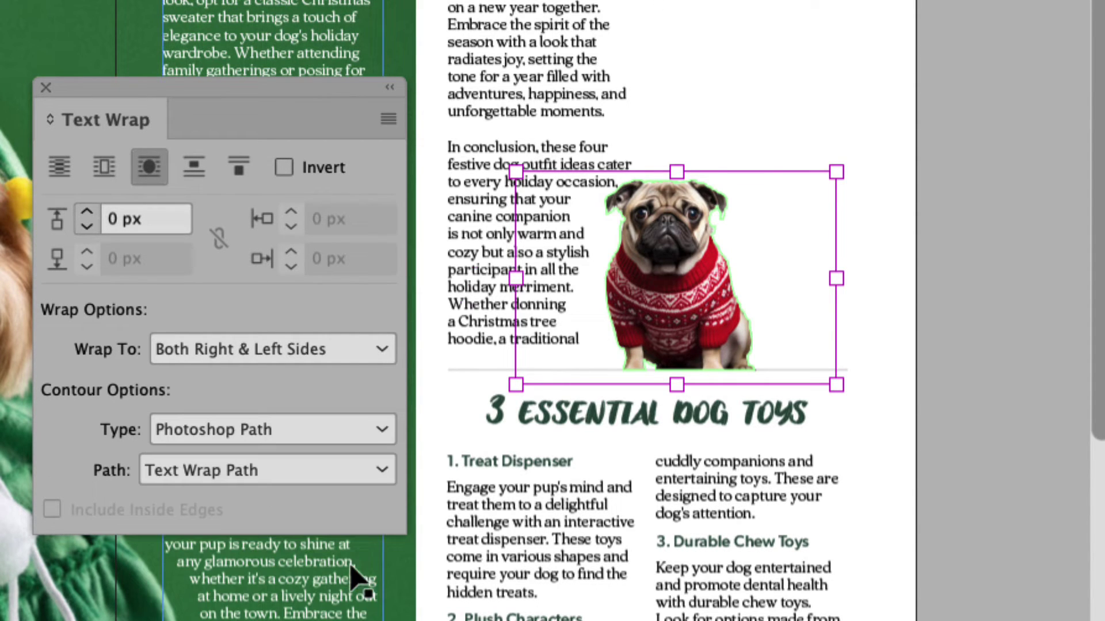
click(223, 483)
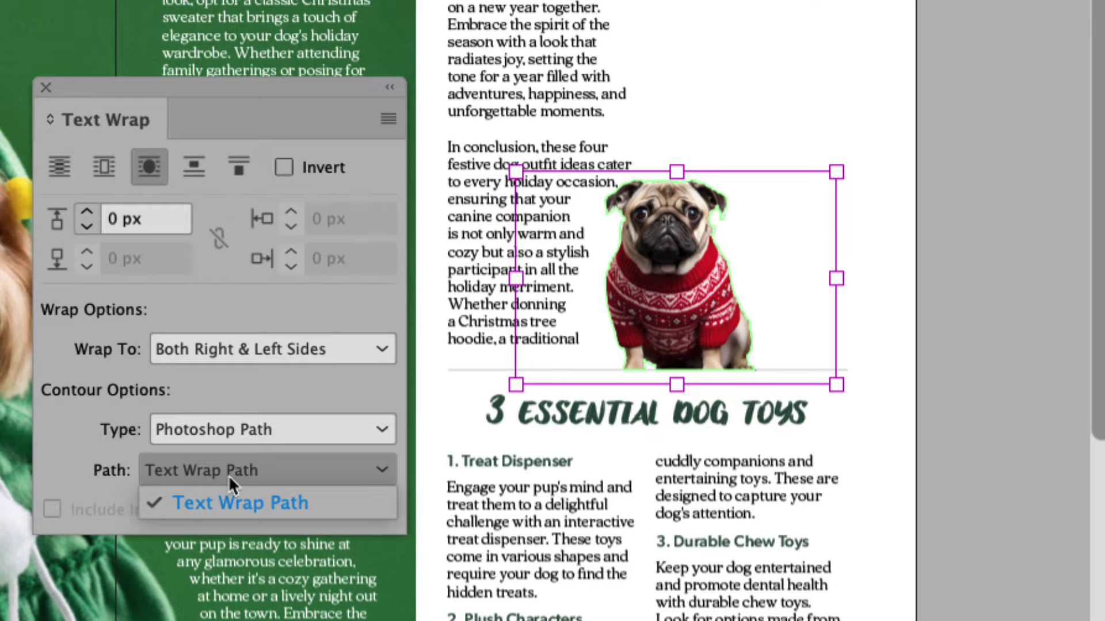
click(229, 485)
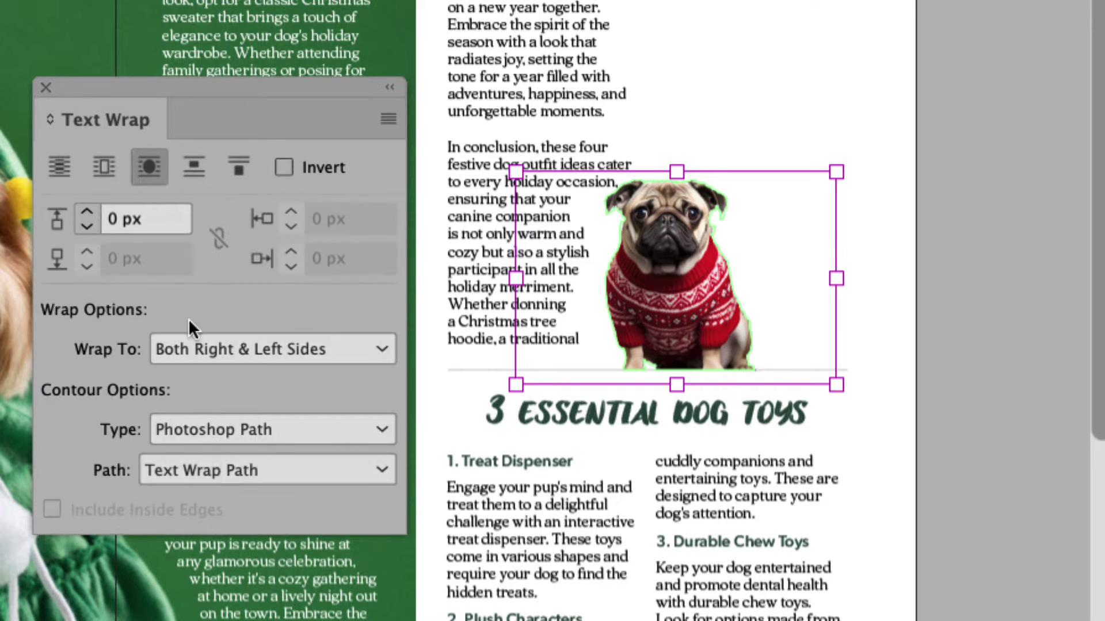
drag(149, 217, 108, 219)
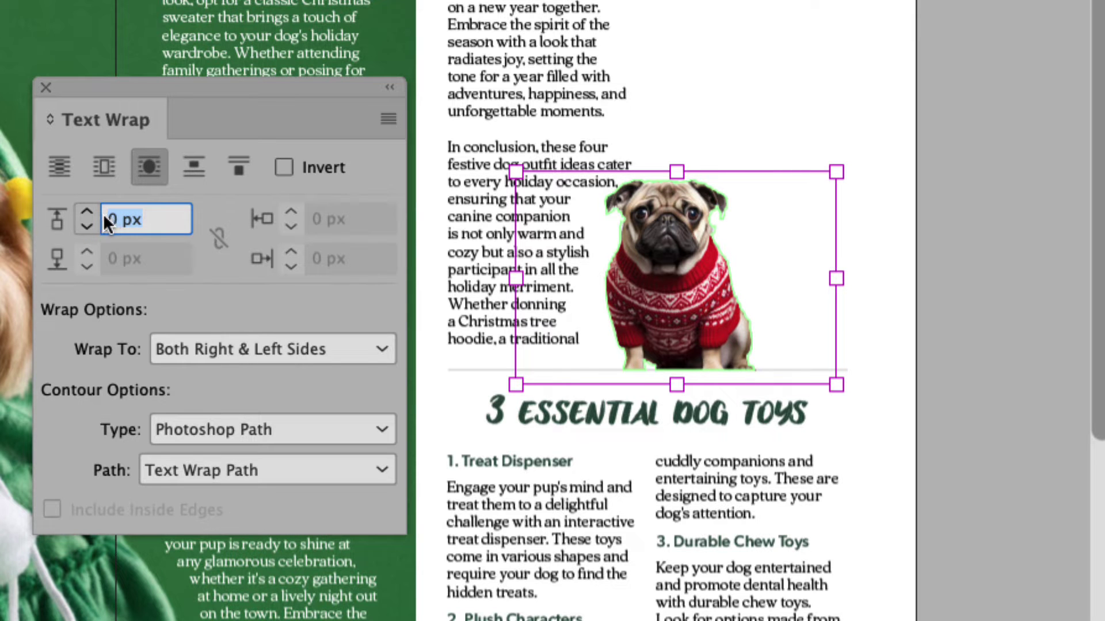
text(10)
key(Tab)
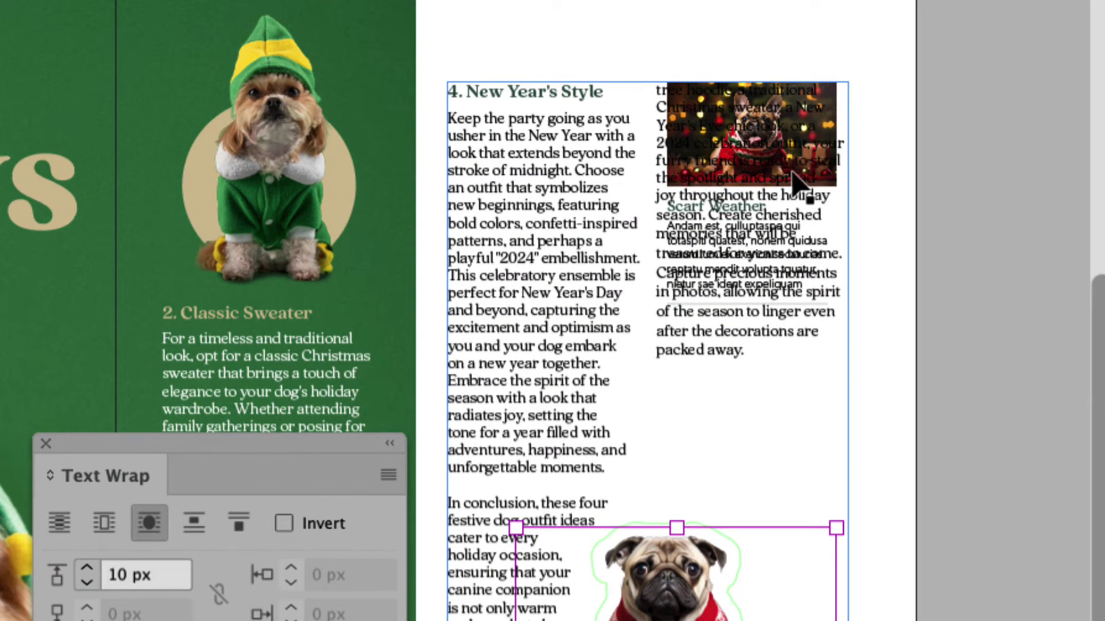
Step: Apply Wrap Around Bounding Box to the Scarf Weather sidebar box
click(794, 181)
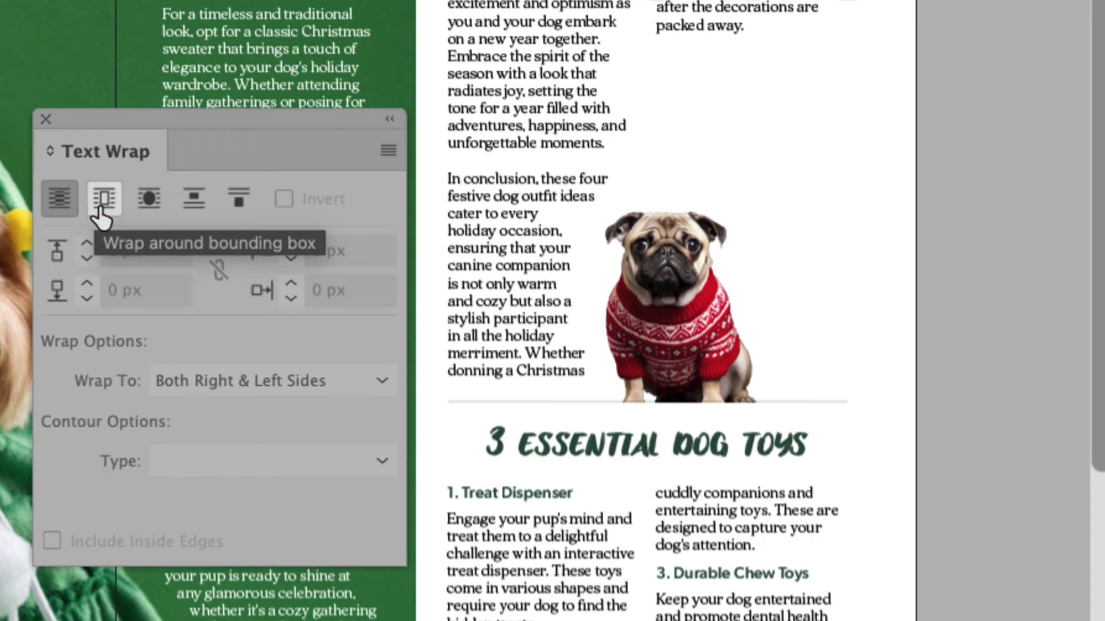
click(101, 213)
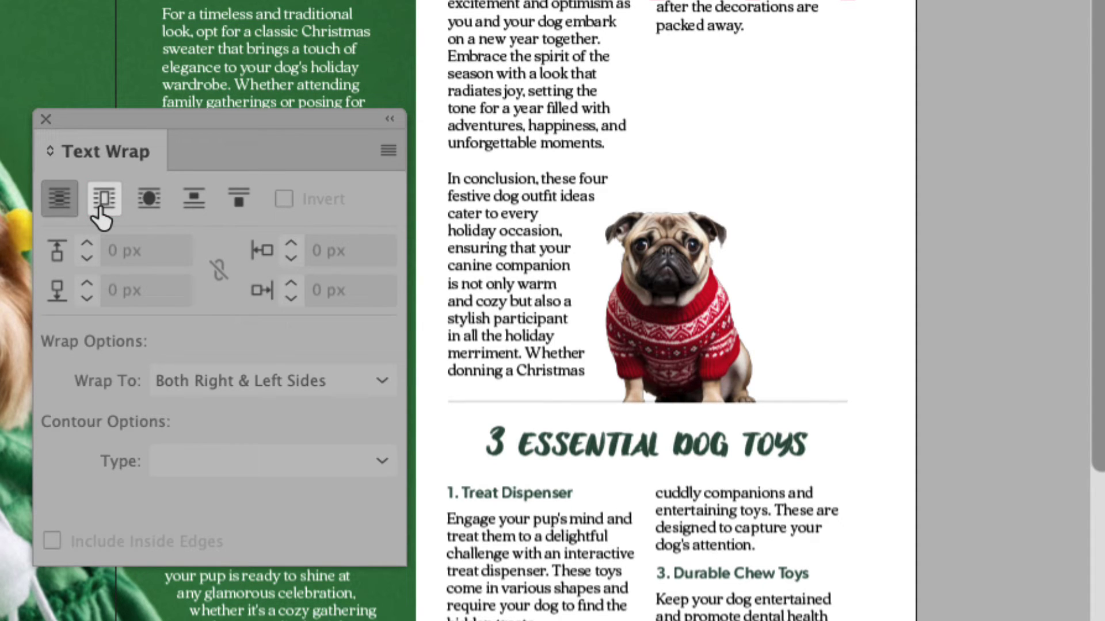
click(100, 208)
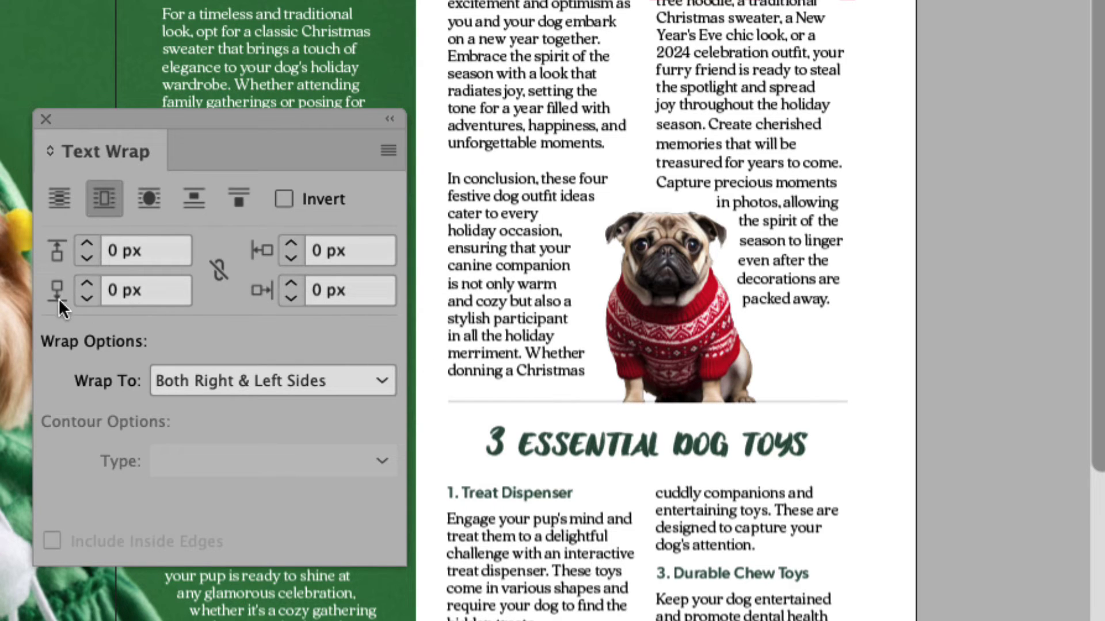
Step: Raise the sidebar's bottom wrap offset to 10 px
click(87, 279)
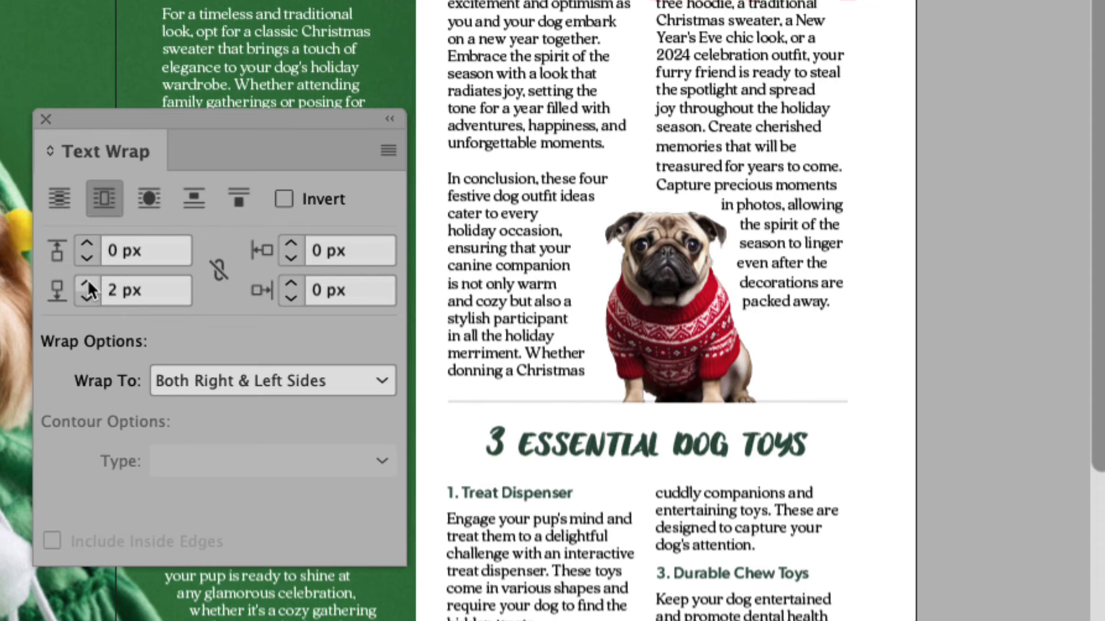
click(87, 278)
click(87, 279)
click(88, 279)
click(87, 279)
click(88, 559)
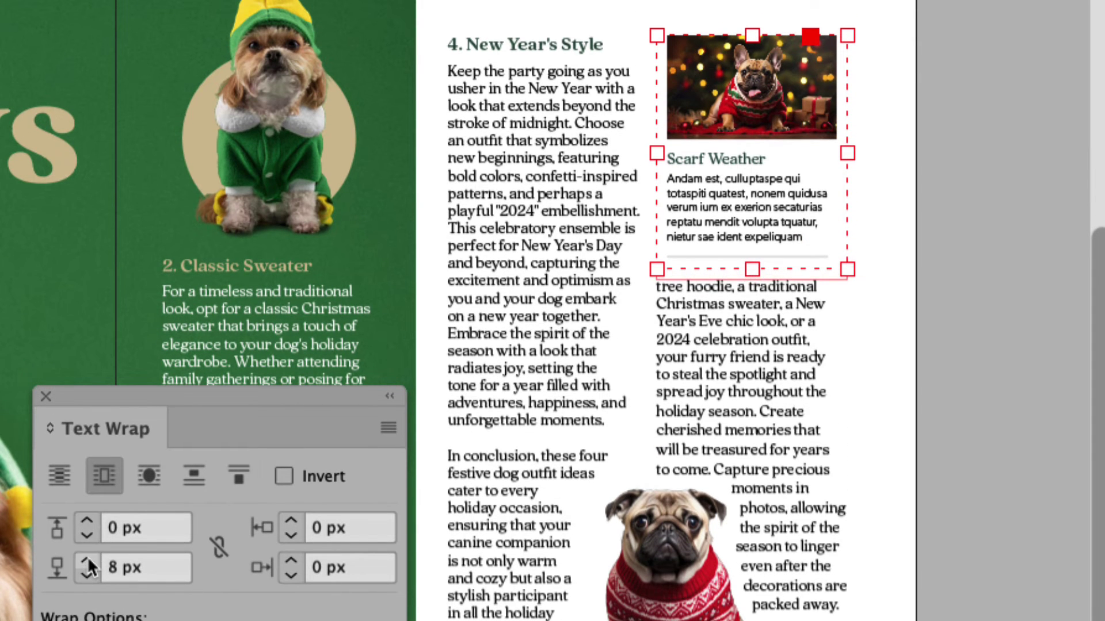
click(88, 559)
click(88, 559)
click(88, 559)
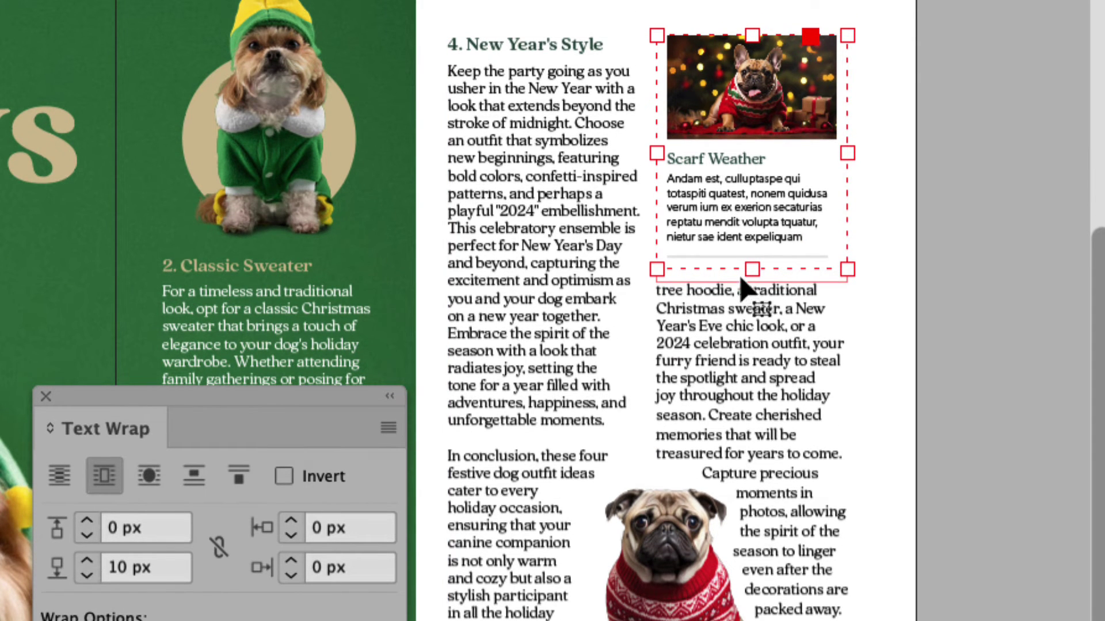